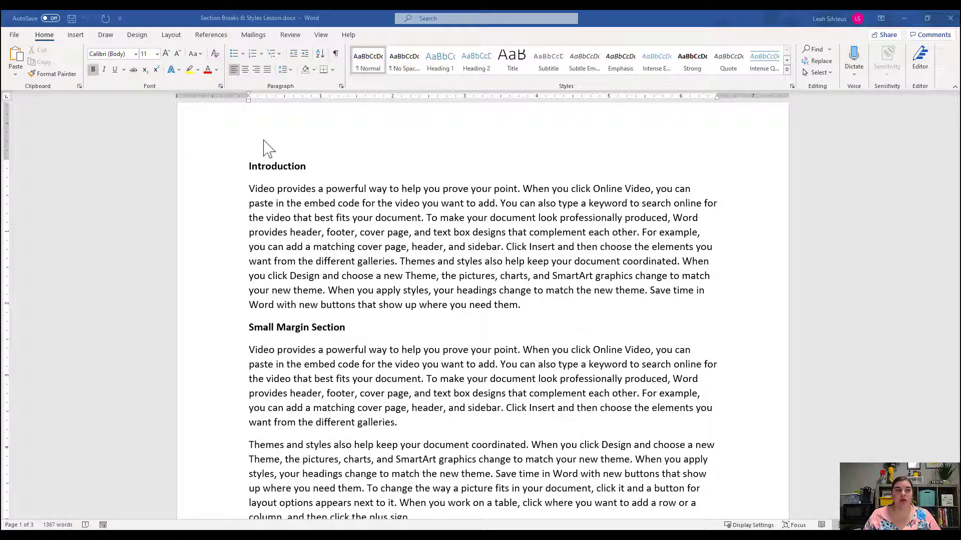
- Look through the document's sections from the Introduction to the Conclusion, and highlight the extent of the Introduction section
click(278, 170)
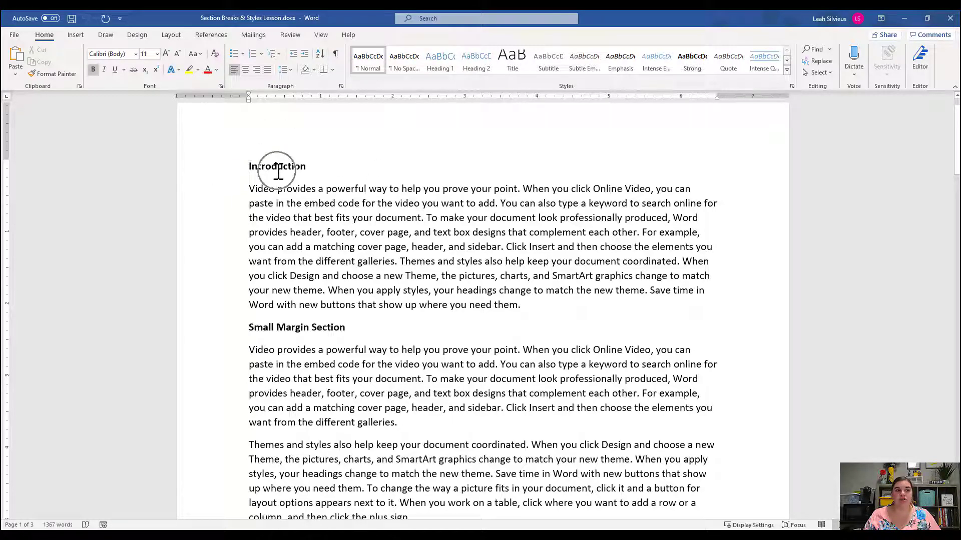
click(282, 334)
scroll(276, 312, down, 2)
scroll(276, 313, down, 20)
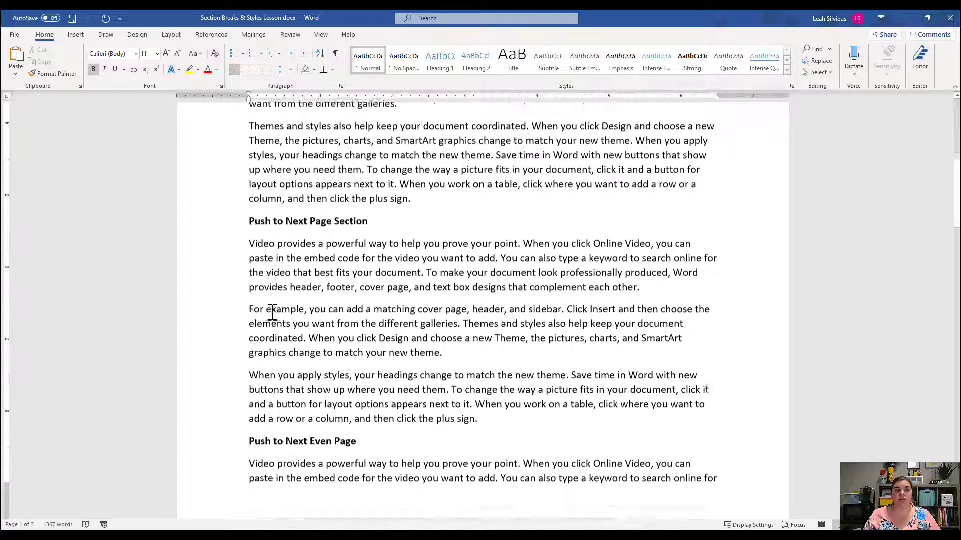
scroll(344, 200, down, 18)
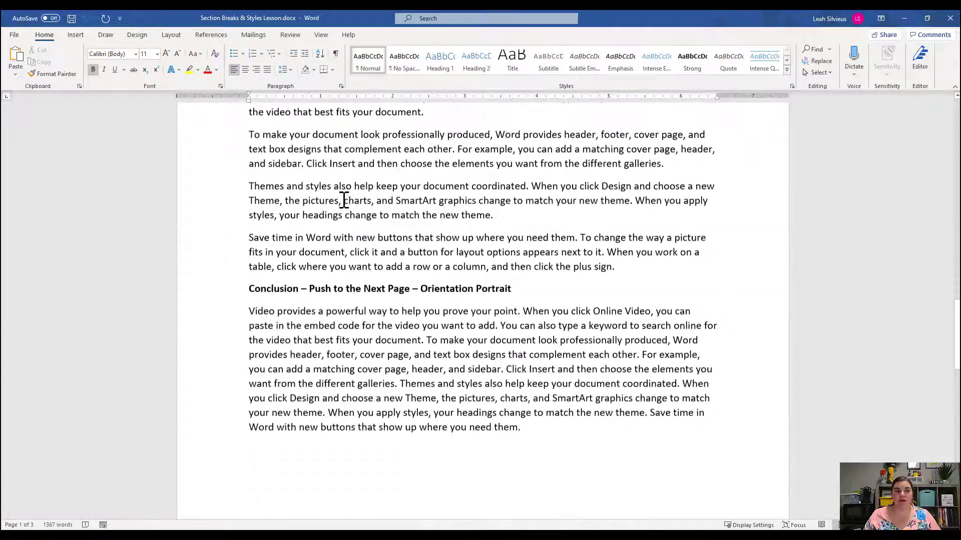
scroll(658, 392, up, 20)
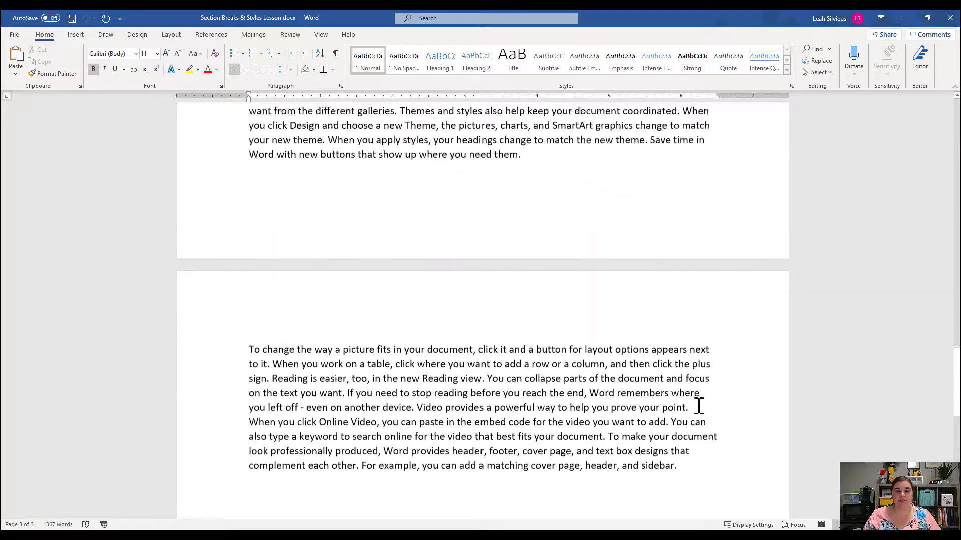
scroll(575, 460, up, 20)
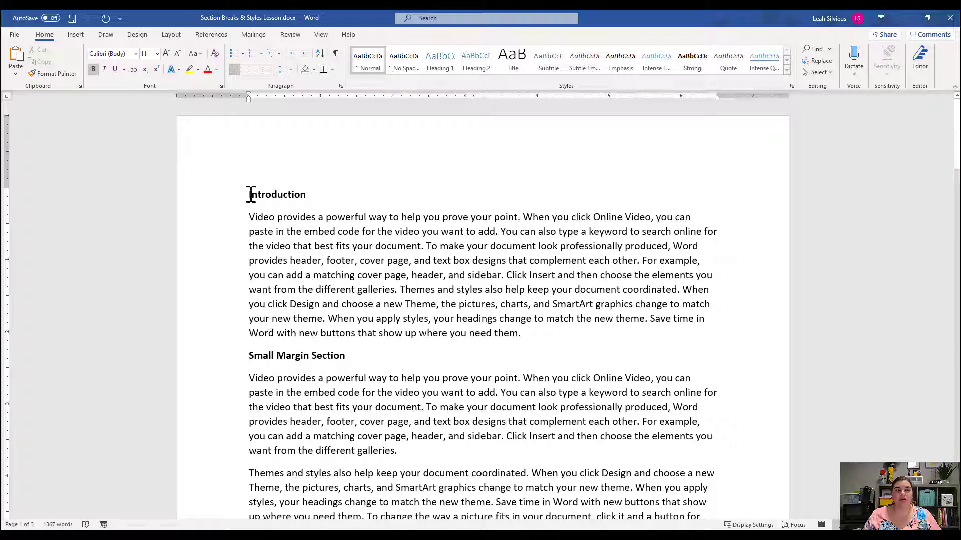
drag(247, 202, 529, 334)
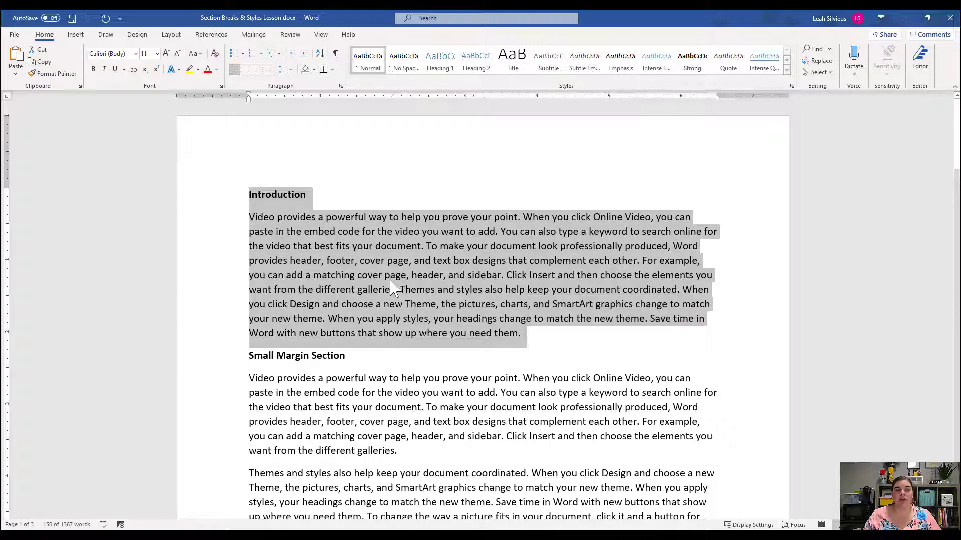
click(592, 335)
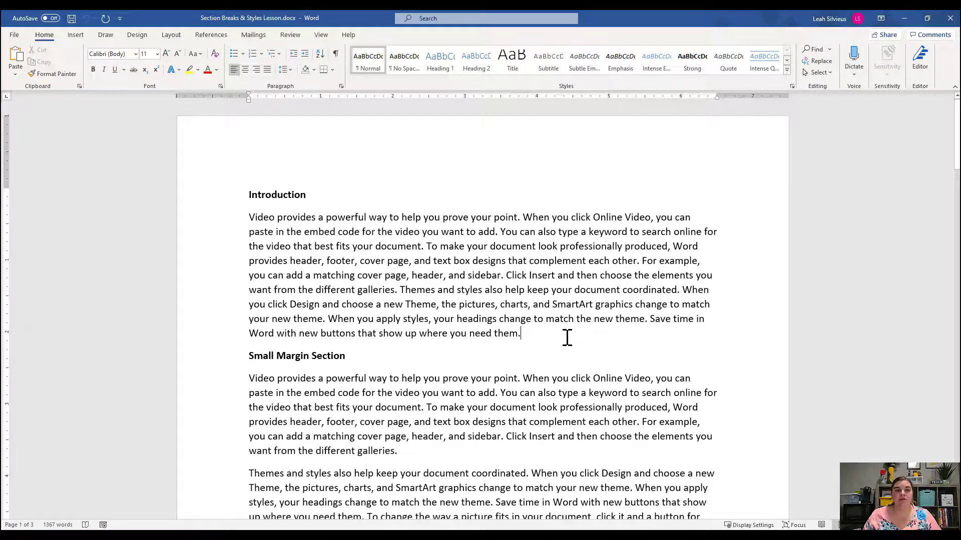
- Add empty paragraphs after the Introduction text until the Small Margin Section heading starts on the next page
click(521, 334)
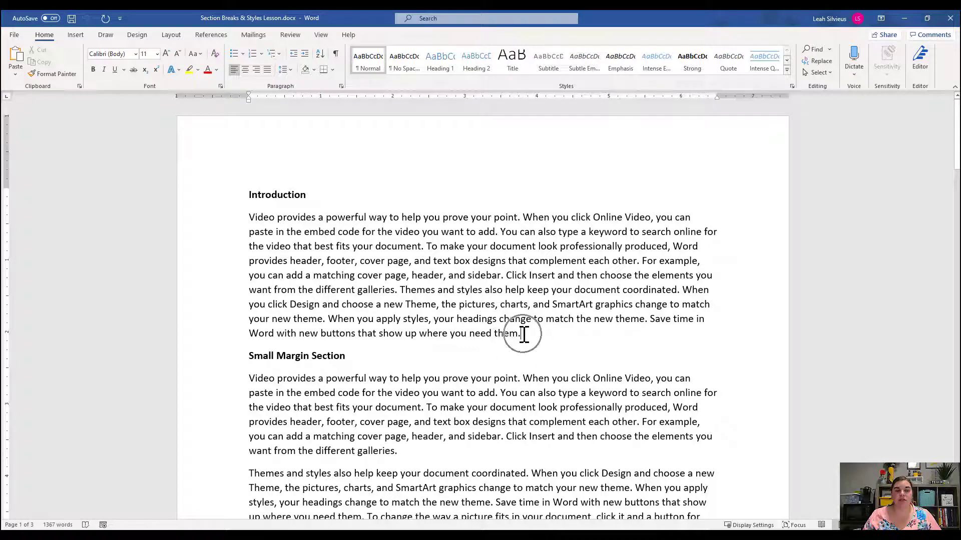
key(Return)
key(Return)
key(Return)
key(Return)
key(Return)
key(Return)
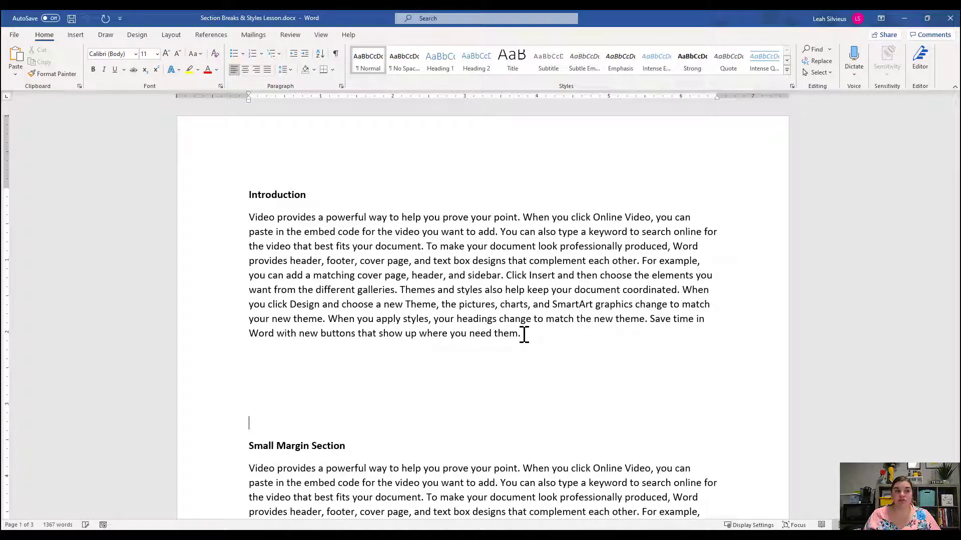
scroll(521, 290, down, 4)
key(Return)
key(Return)
key(Return)
key(Return)
key(Return)
key(Return)
key(Return)
key(Return)
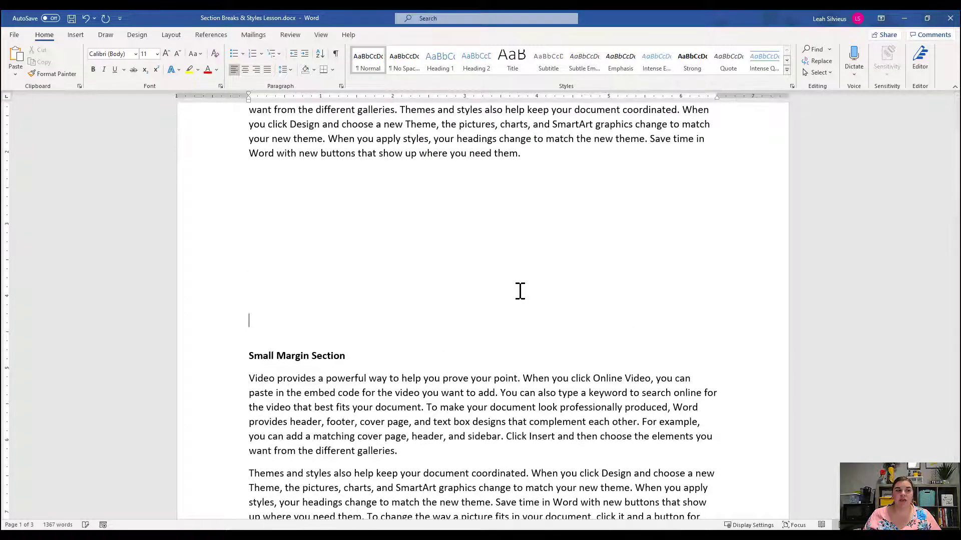
scroll(521, 290, down, 6)
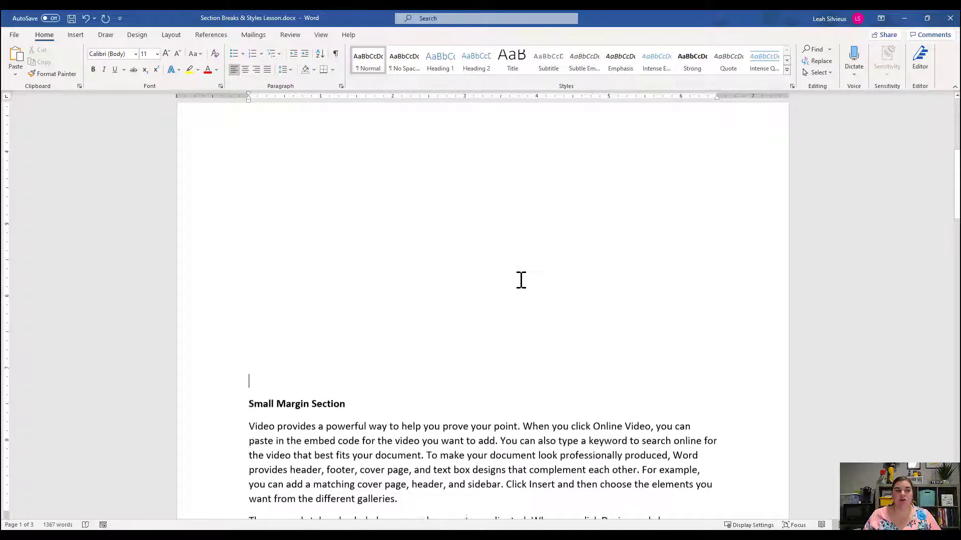
key(Return)
key(Return)
key(Return)
key(Return)
key(Return)
key(Return)
key(Return)
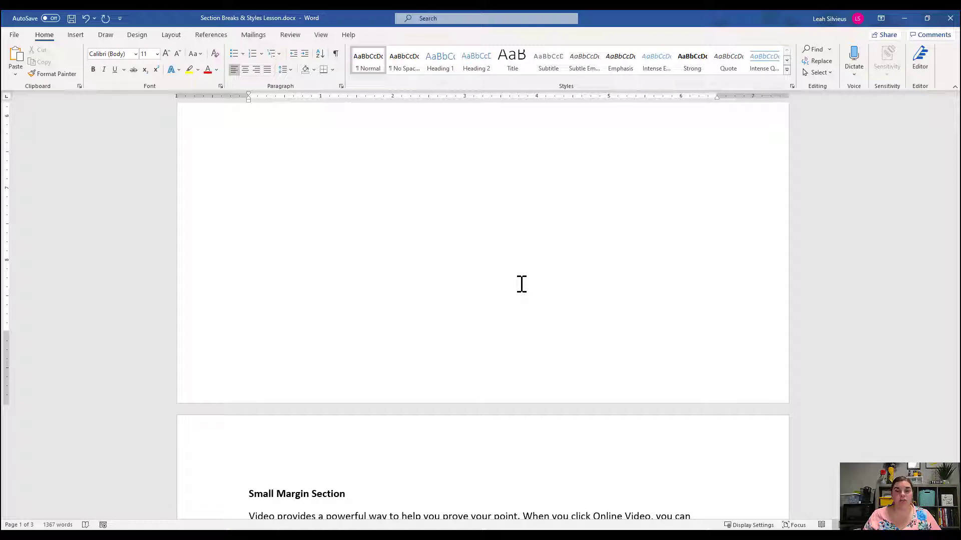
- Show the formatting marks and inspect the empty paragraphs between the Introduction text and the Small Margin Section heading
scroll(519, 284, up, 6)
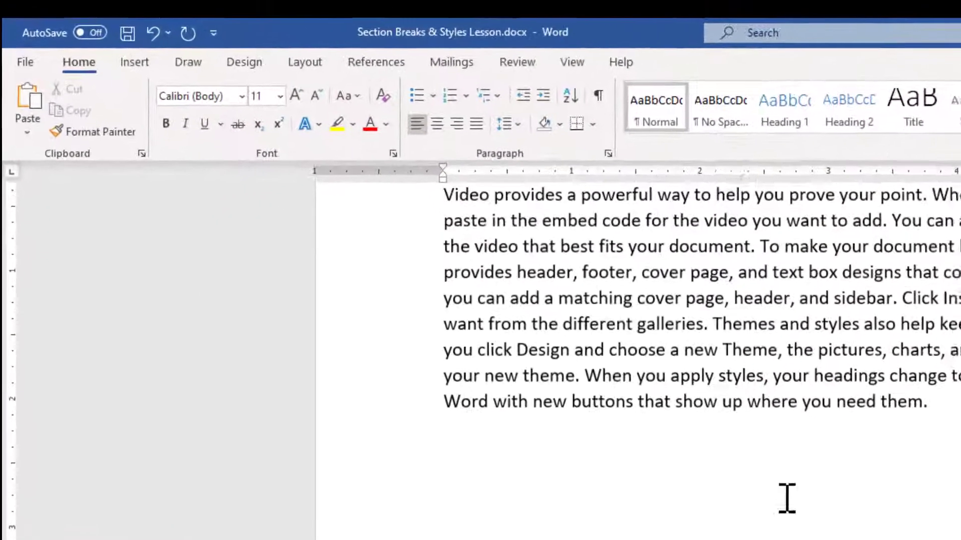
click(603, 95)
scroll(505, 418, down, 2)
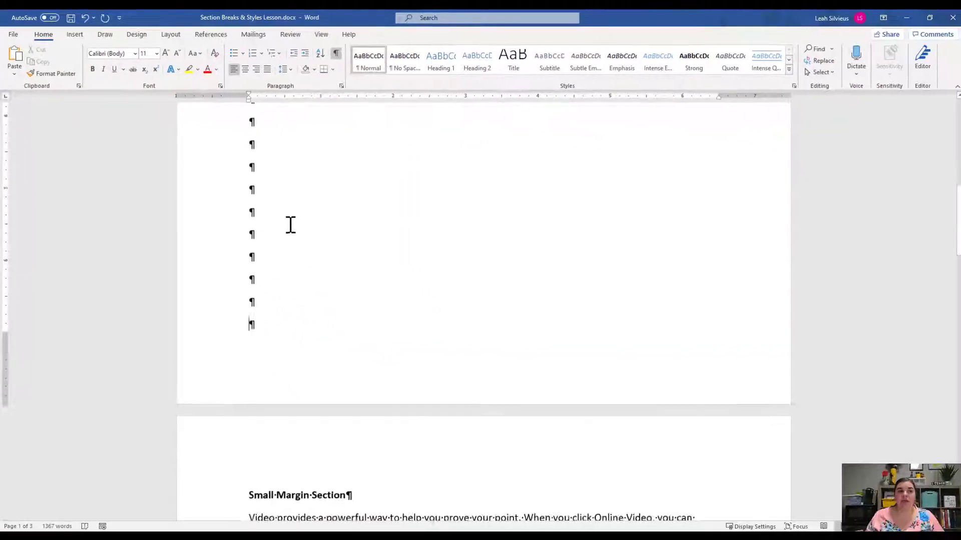
scroll(522, 409, up, 5)
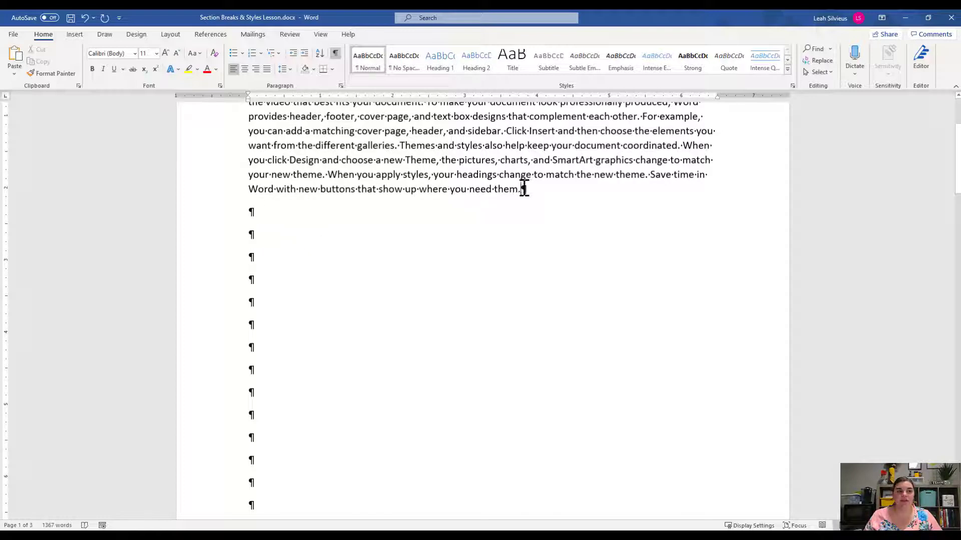
scroll(521, 188, up, 3)
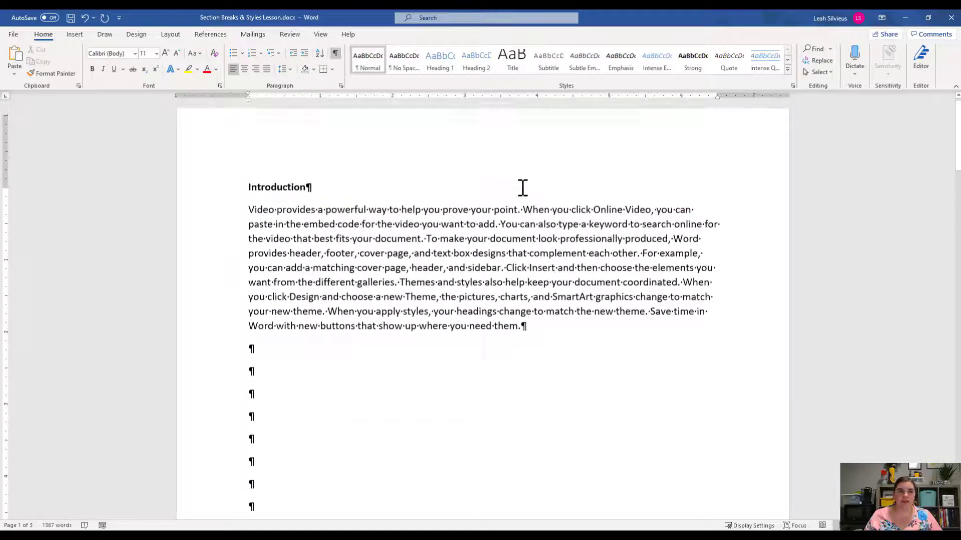
scroll(518, 253, down, 1)
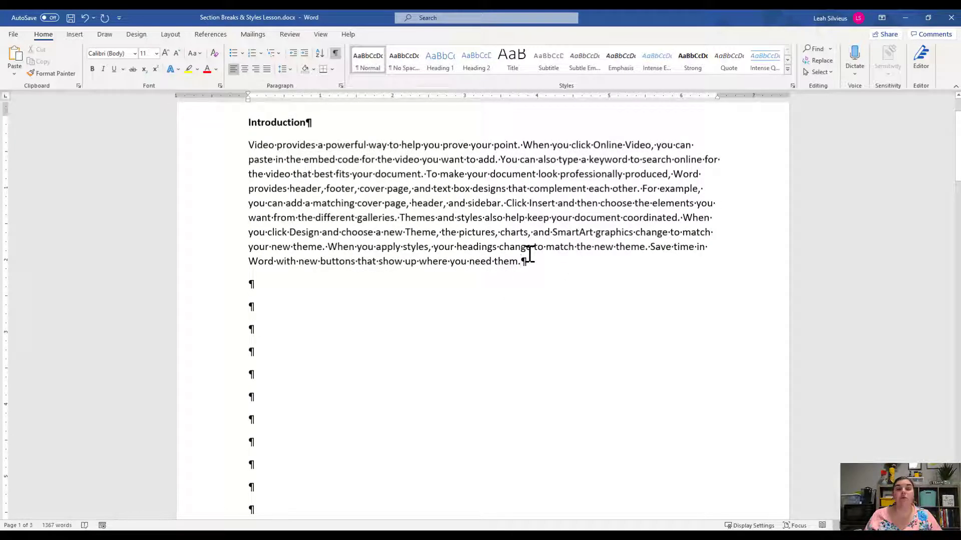
- Generate a sample paragraph with =rand(1,10) on a new line directly below the Introduction text
key(Return)
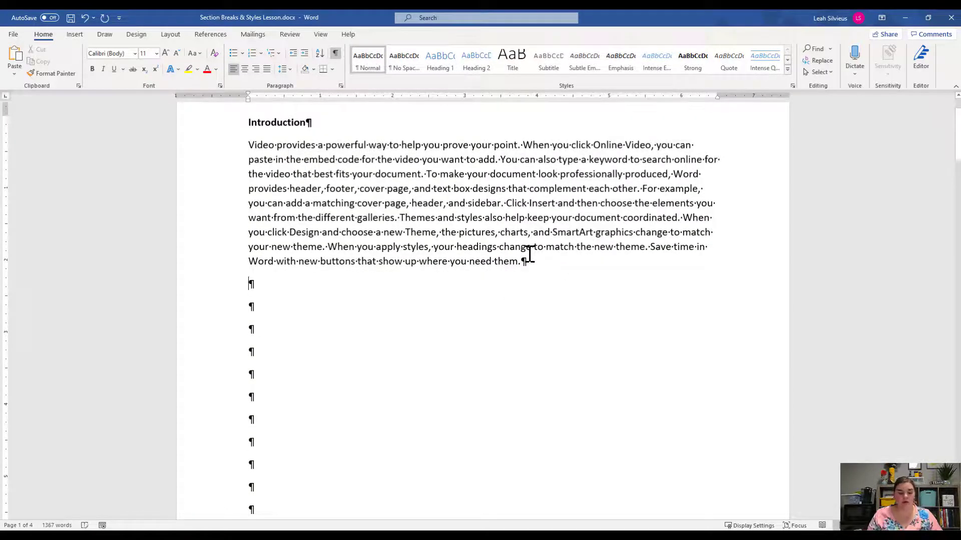
text(=rand(1,10)
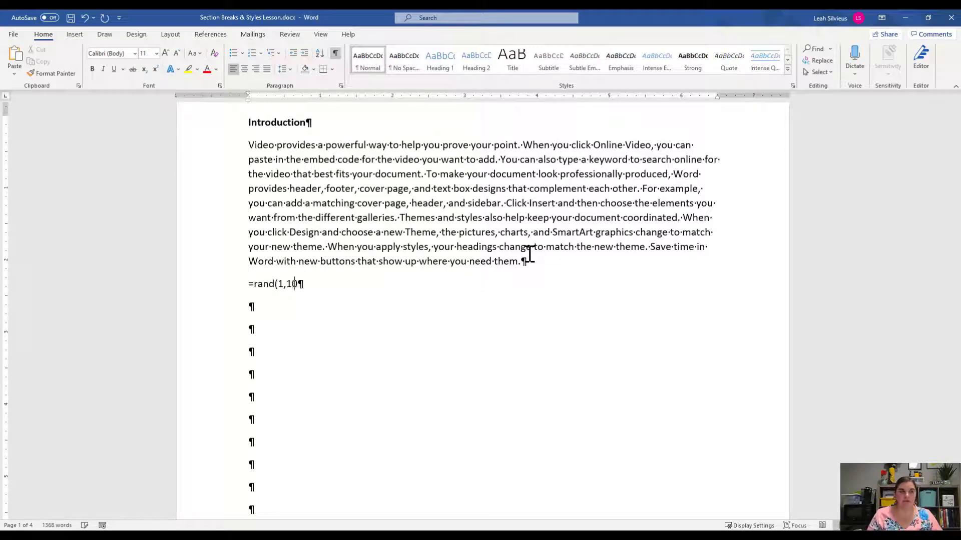
text())
key(Return)
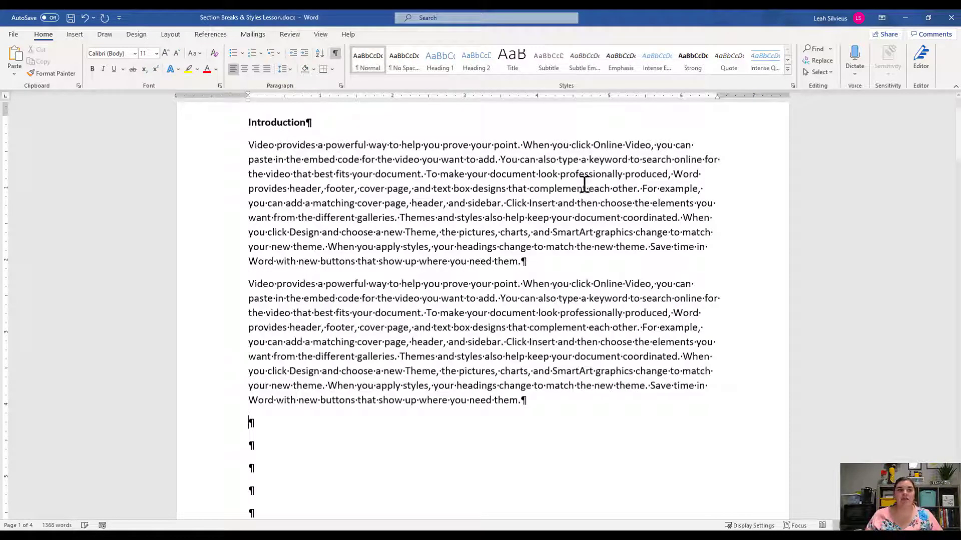
- Delete the empty paragraphs at the start of the second page, above the Small Margin Section heading
scroll(295, 321, down, 5)
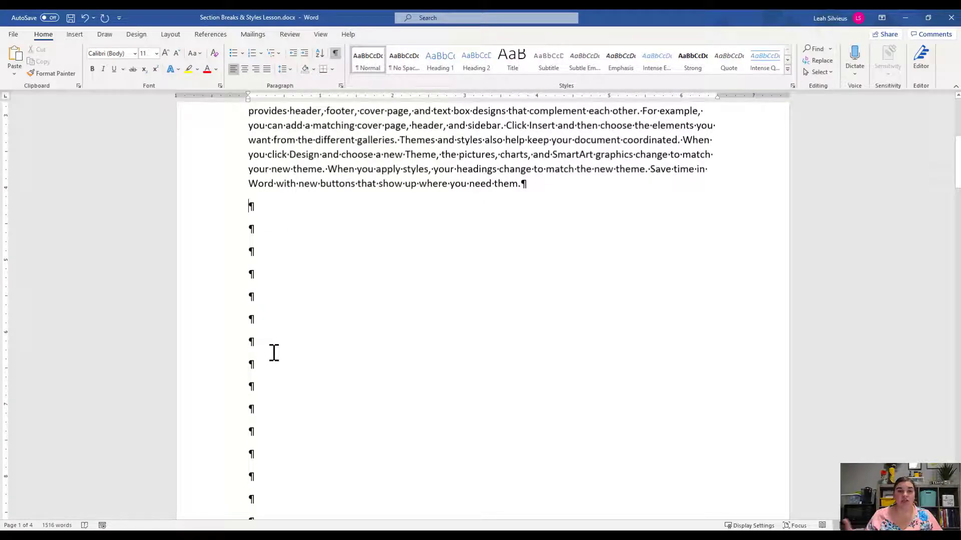
scroll(274, 352, down, 10)
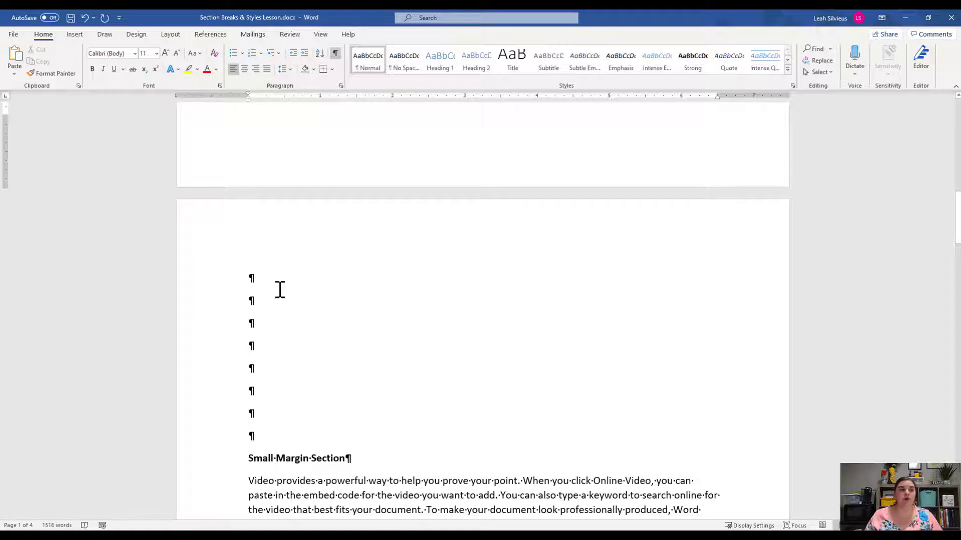
shift+click(279, 424)
shift+click(275, 442)
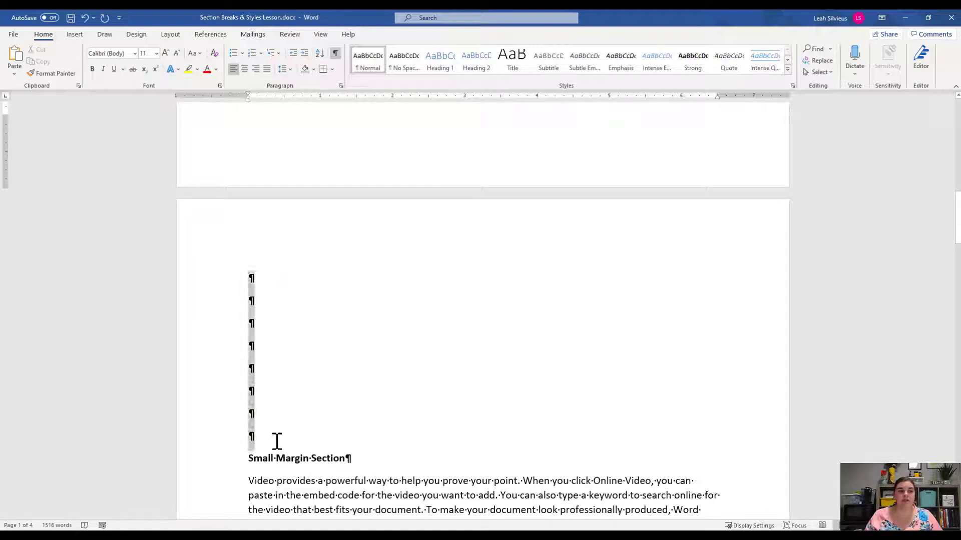
key(Delete)
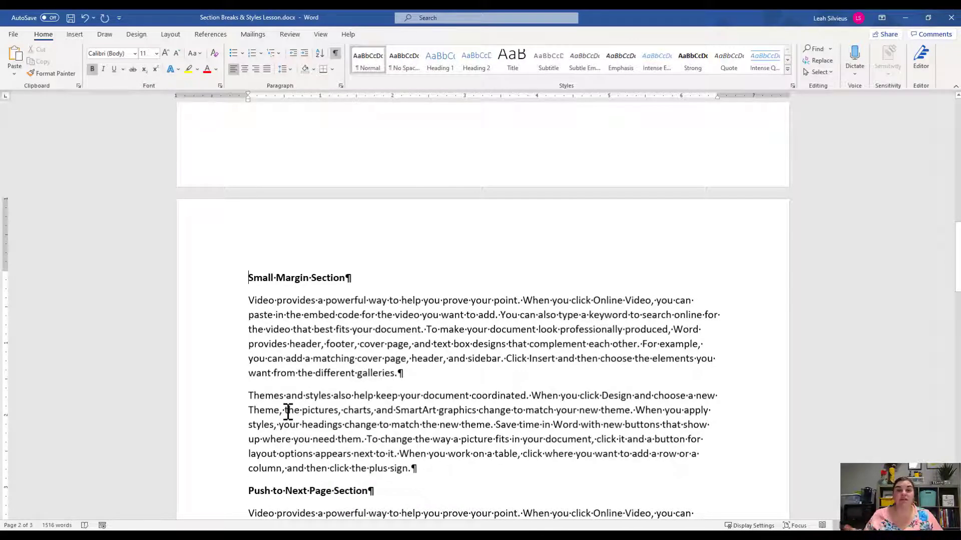
- Delete the remaining empty paragraphs on the first page, below the generated sample paragraph
scroll(308, 399, up, 10)
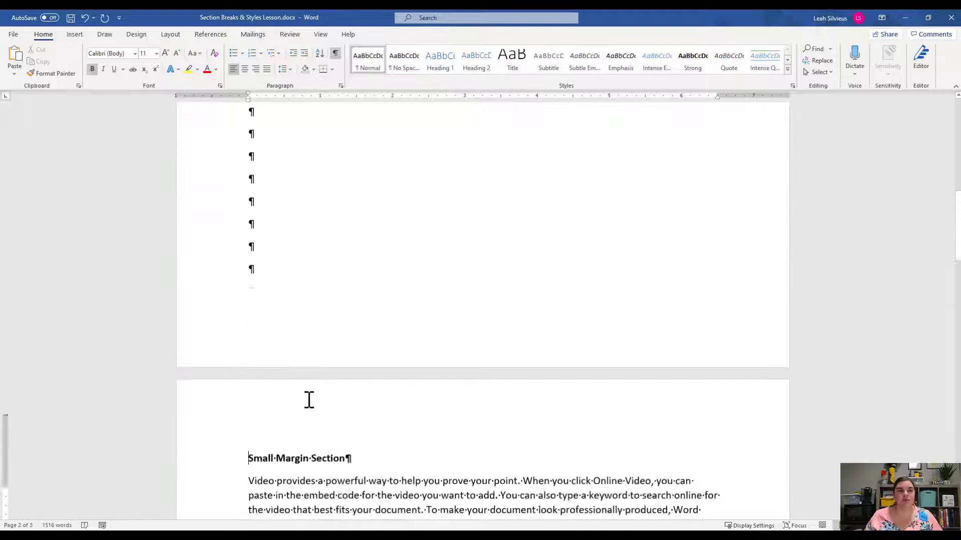
scroll(329, 388, down, 1)
drag(311, 207, 274, 343)
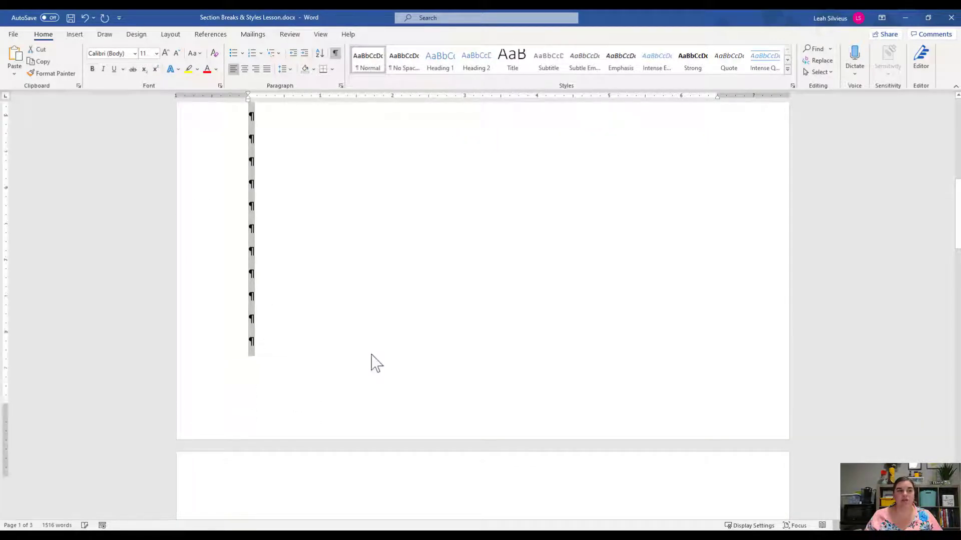
scroll(371, 363, up, 3)
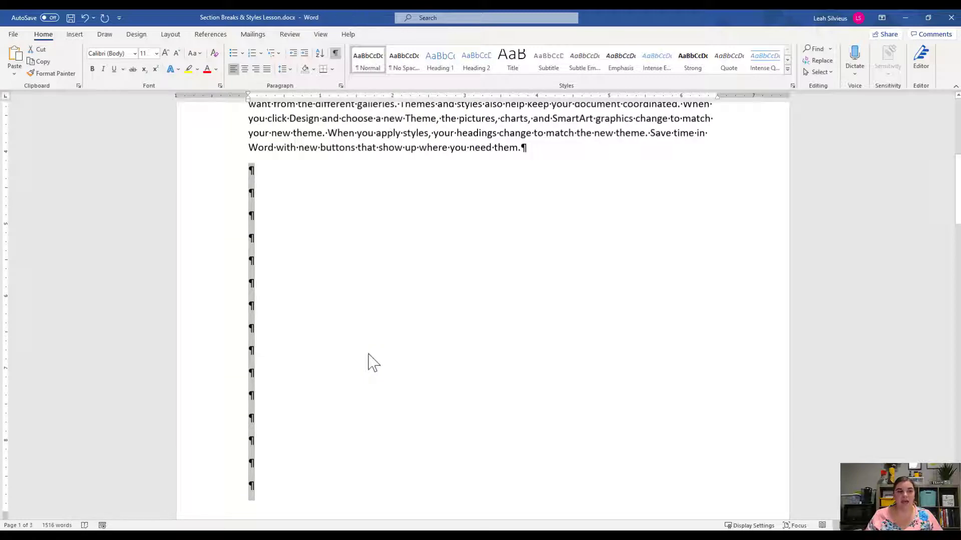
key(Delete)
- Delete the generated second paragraph of the Introduction section
scroll(361, 363, up, 7)
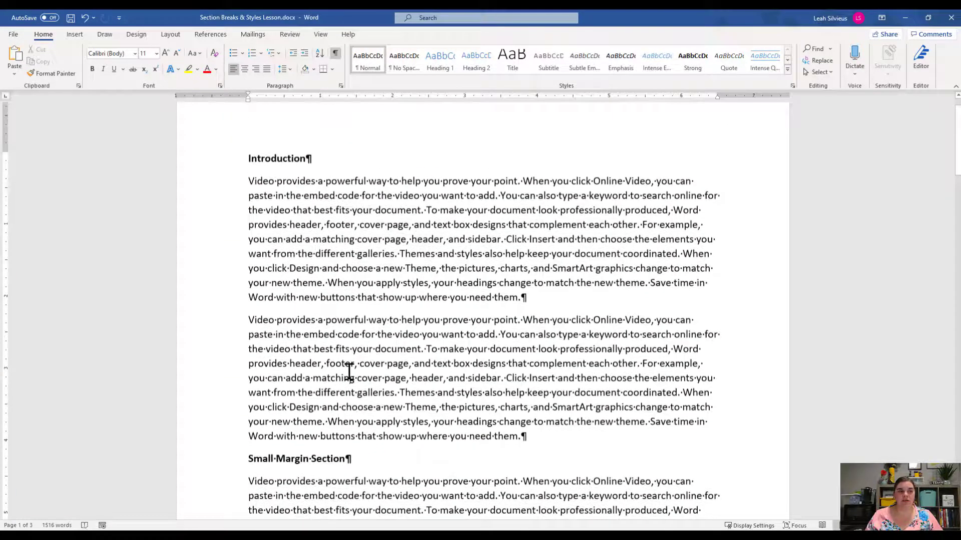
triple_click(349, 372)
key(Delete)
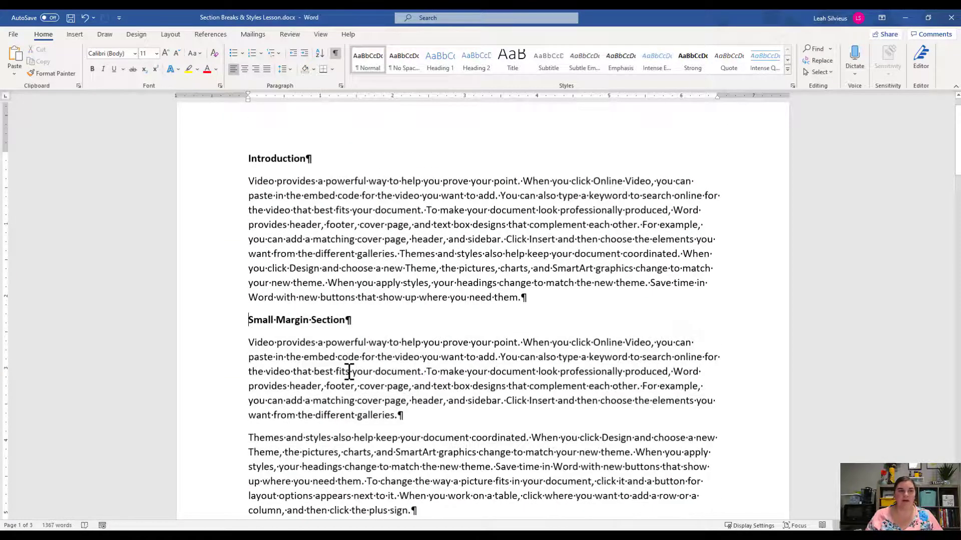
- Place the cursor at the end of the Introduction text and review the available page break and section break options
click(571, 302)
click(520, 301)
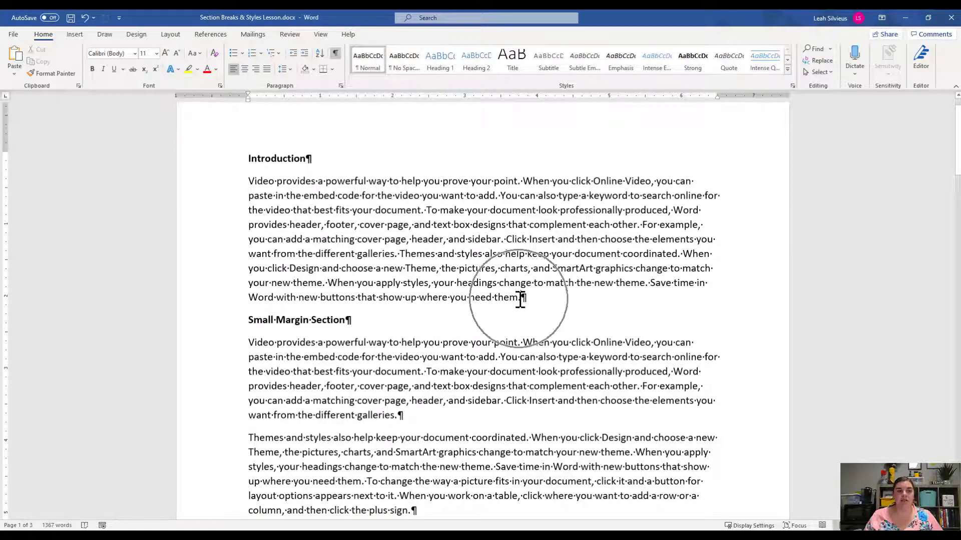
click(75, 36)
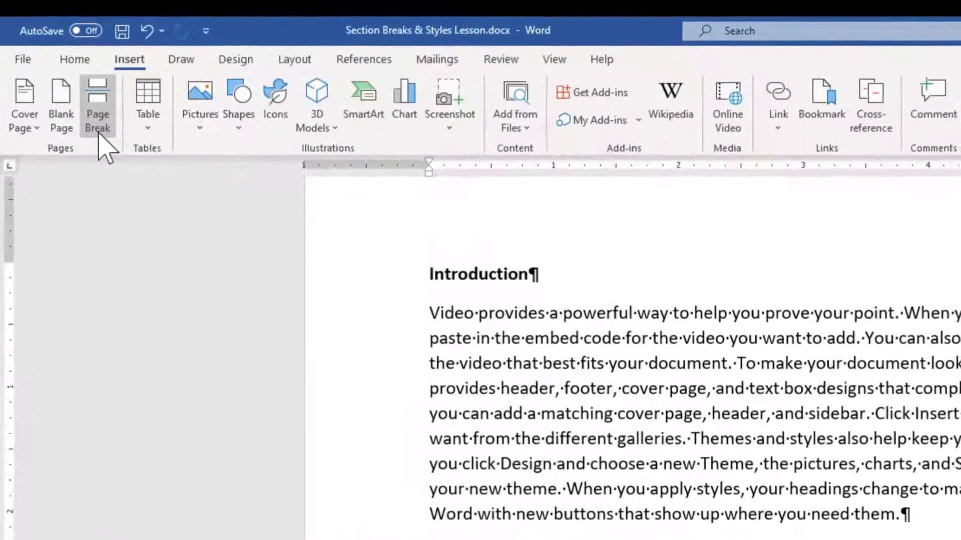
click(56, 74)
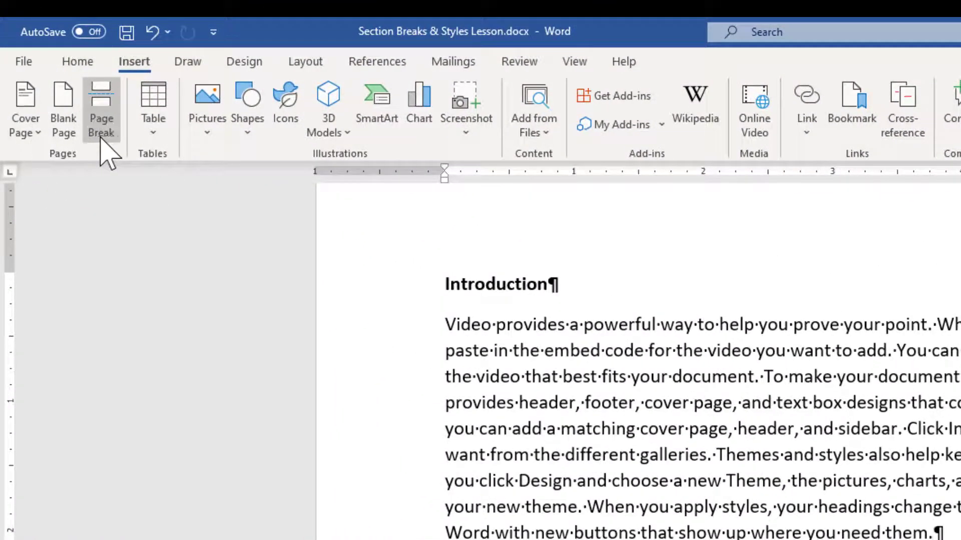
click(101, 140)
click(291, 62)
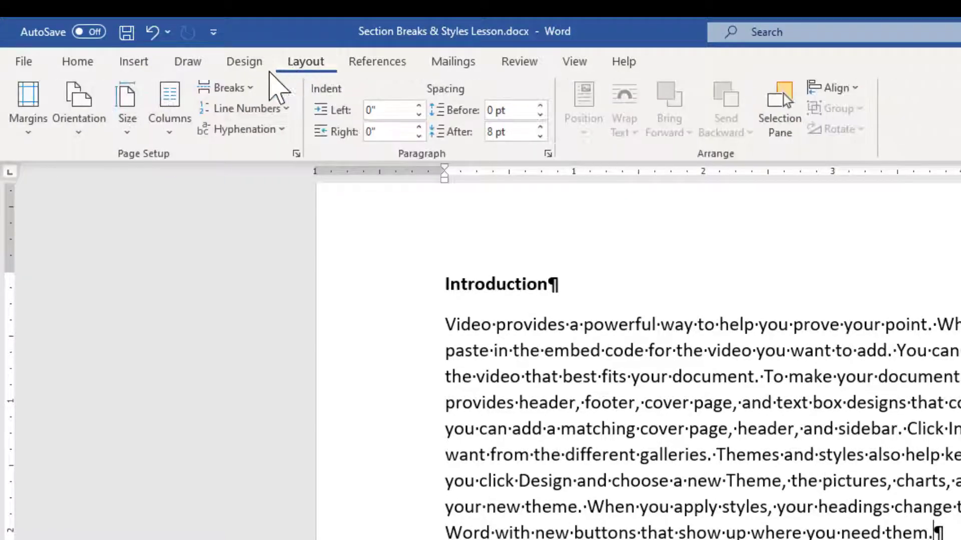
click(247, 89)
click(261, 152)
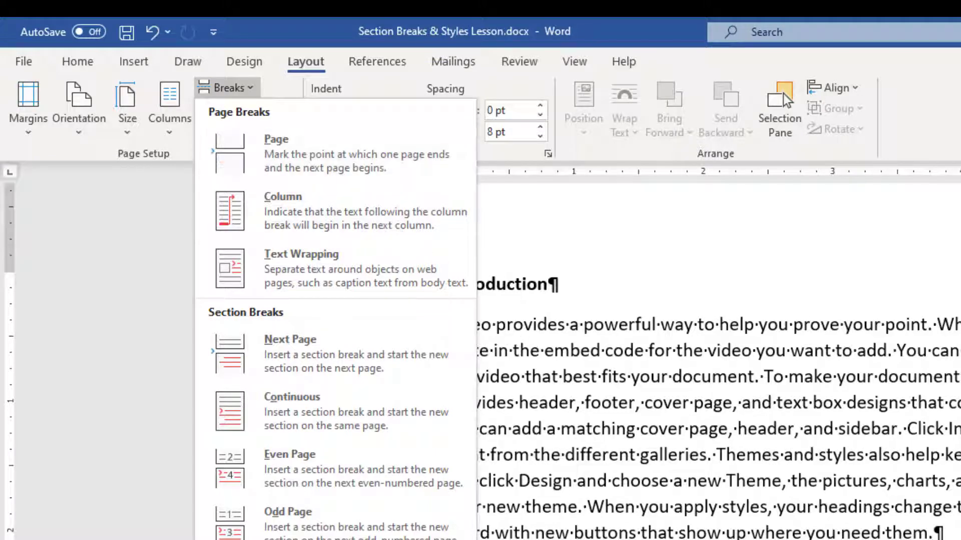
click(780, 531)
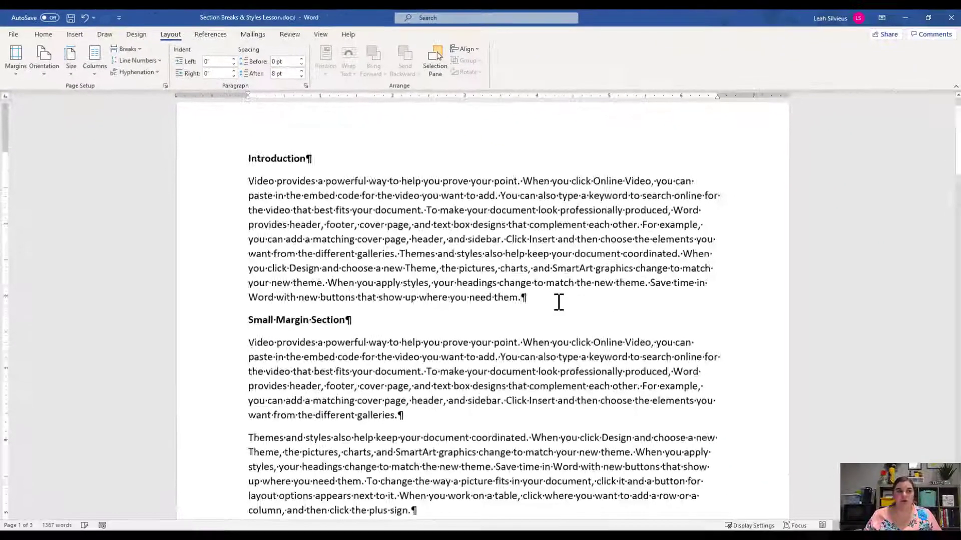
- Try a page break at the end of the Introduction text, inspect the break and the paragraph after it, and undo it
key(ctrl+Return)
scroll(558, 301, up, 10)
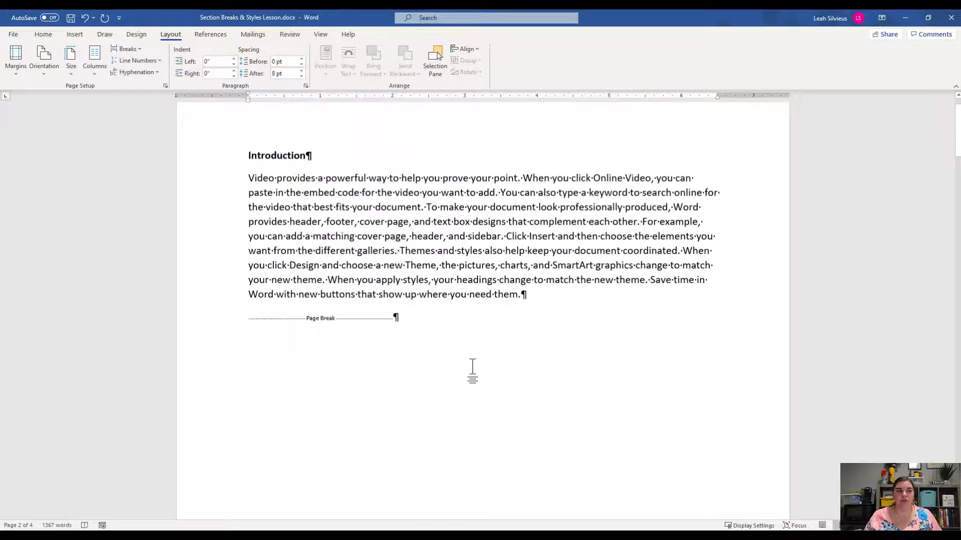
drag(423, 326, 199, 322)
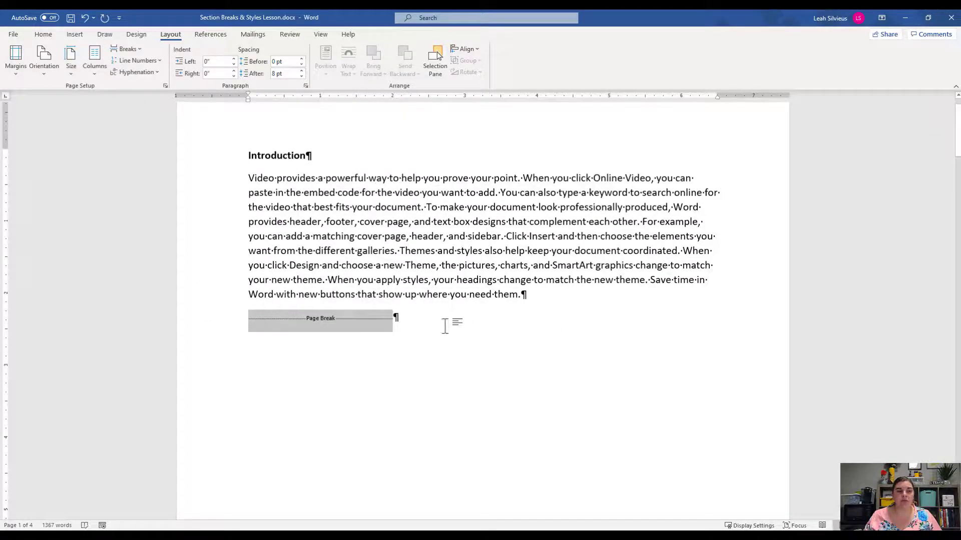
click(416, 322)
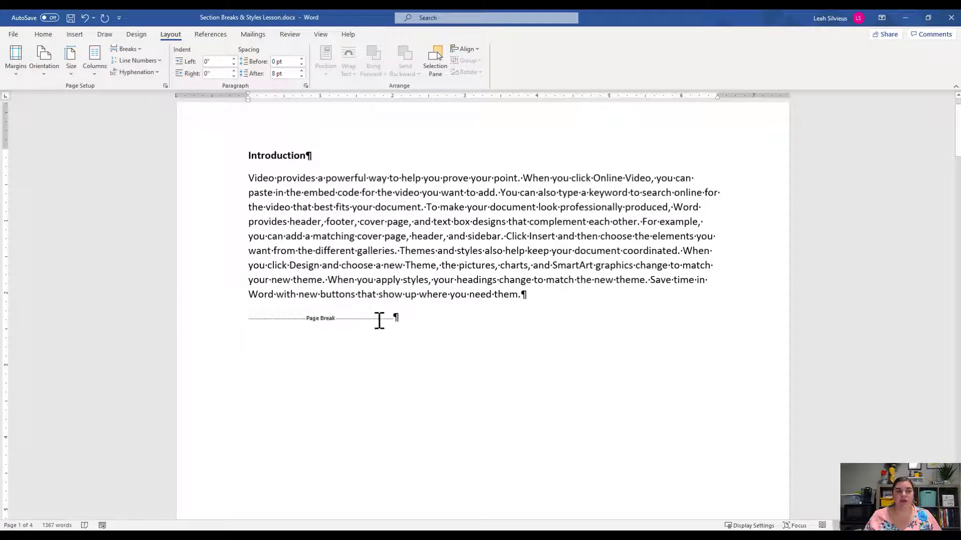
scroll(443, 322, down, 12)
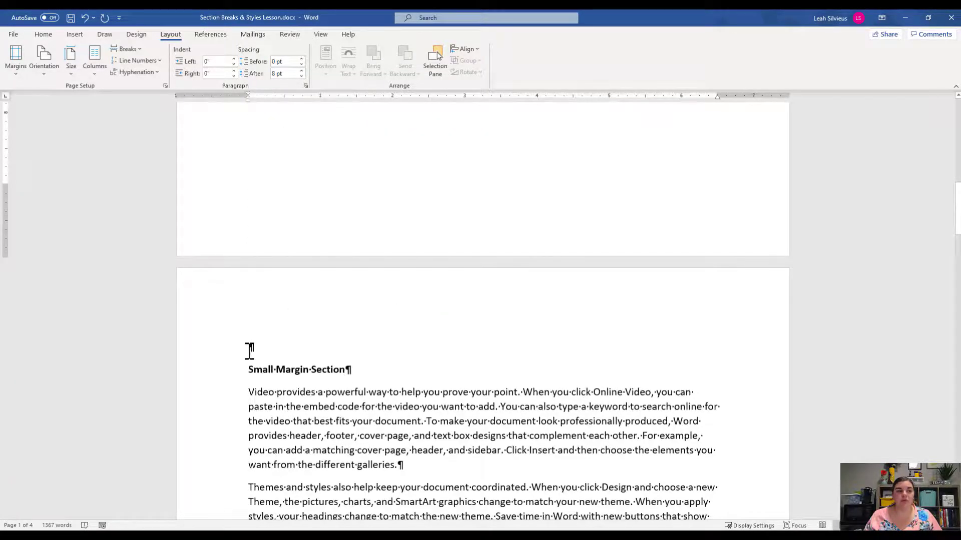
drag(249, 350, 256, 350)
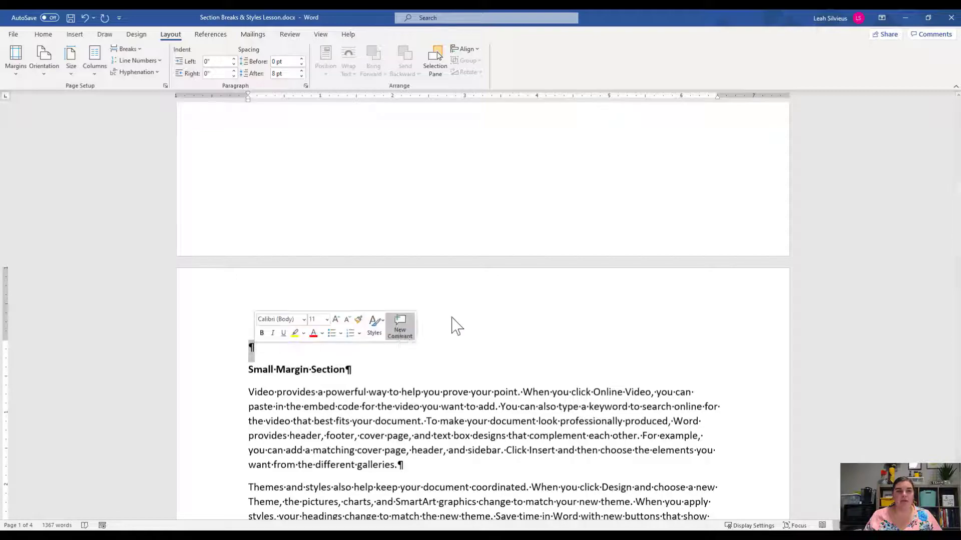
scroll(533, 304, down, 10)
scroll(534, 304, up, 10)
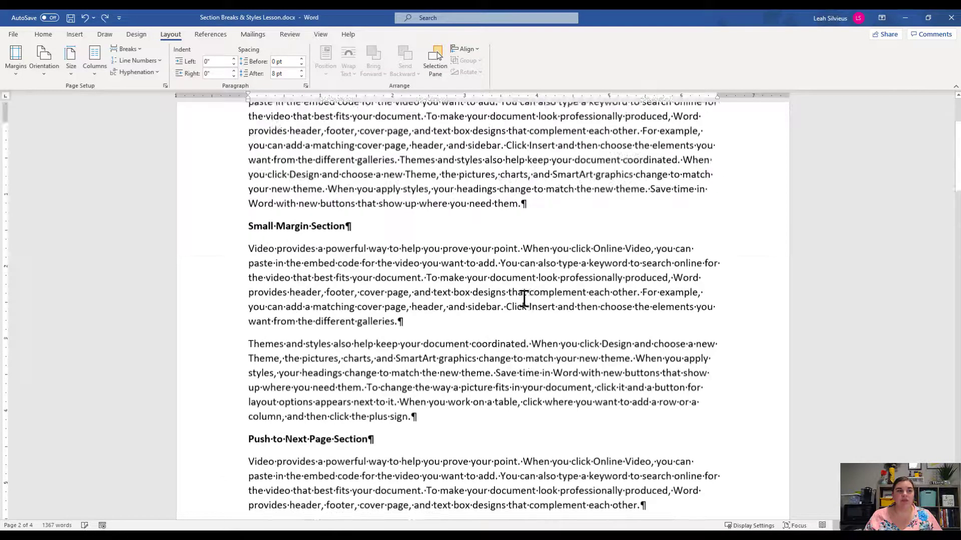
- Insert a page break directly before the Small Margin Section heading
click(530, 336)
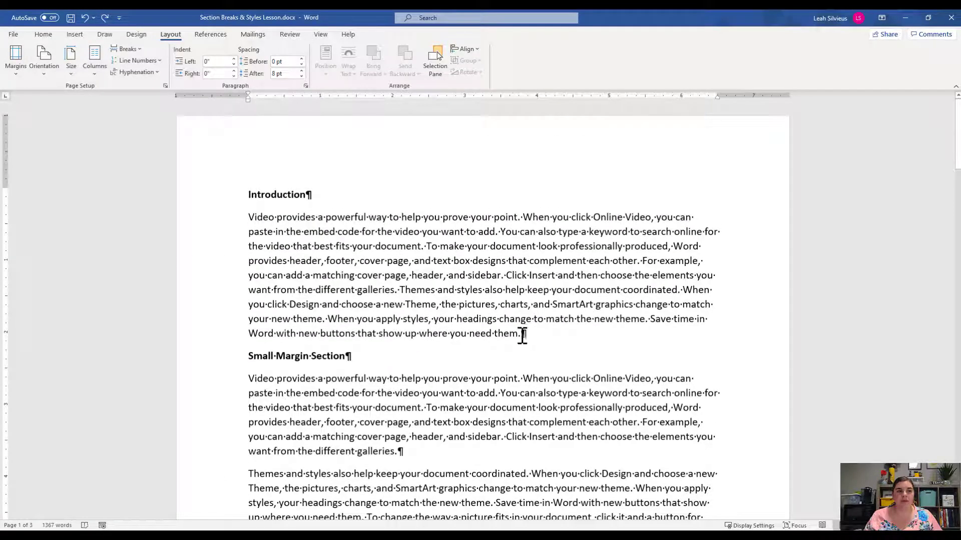
drag(521, 334, 529, 335)
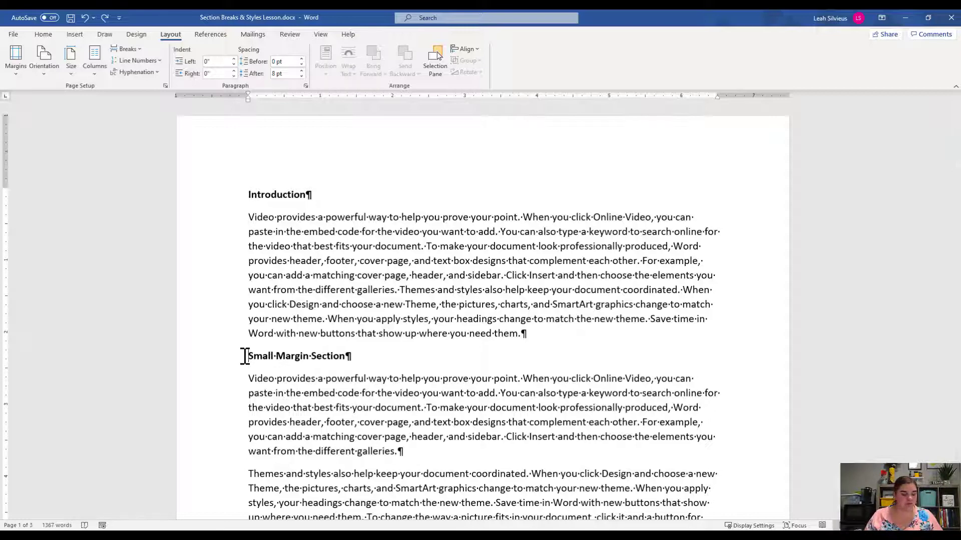
key(ctrl+Return)
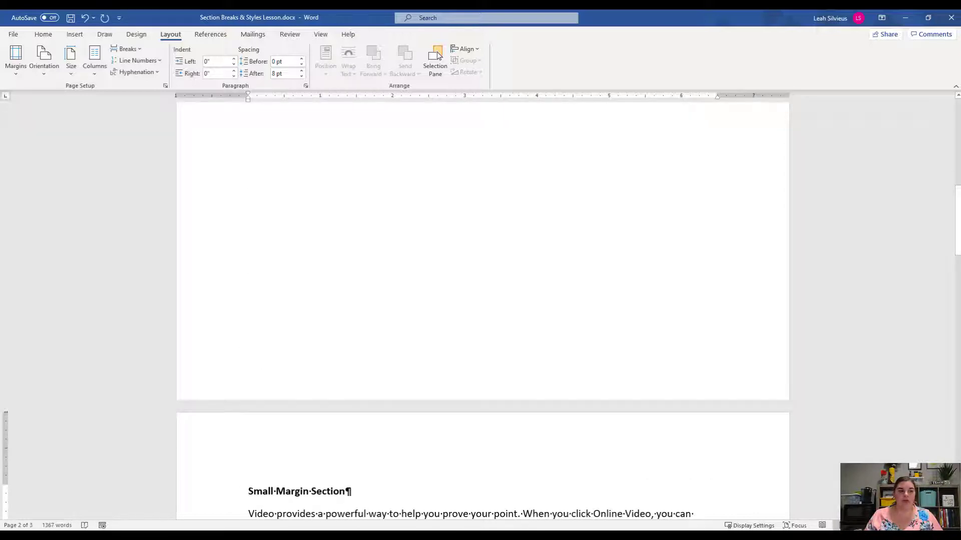
- Examine the start of the Small Margin Section page, the end of the Introduction text and the overall page layout
click(246, 480)
click(245, 481)
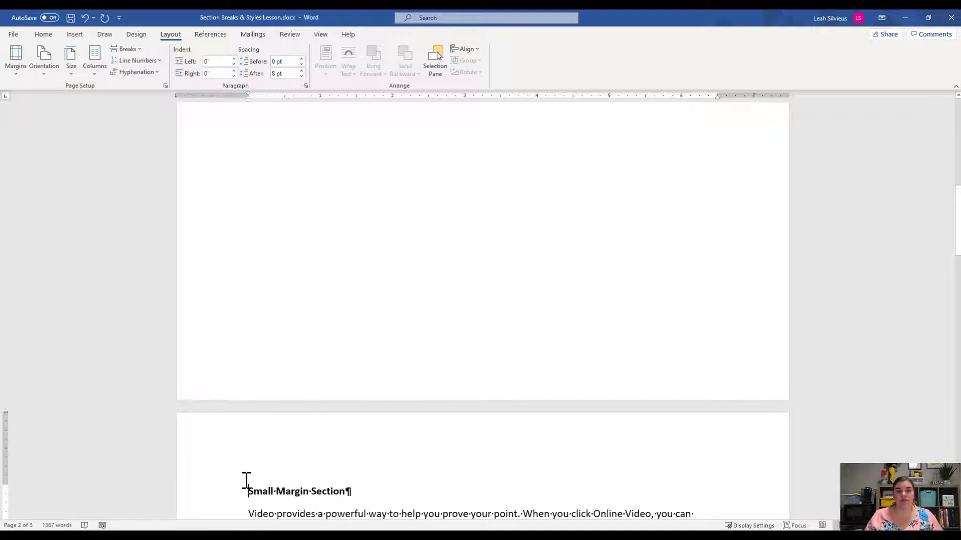
click(248, 491)
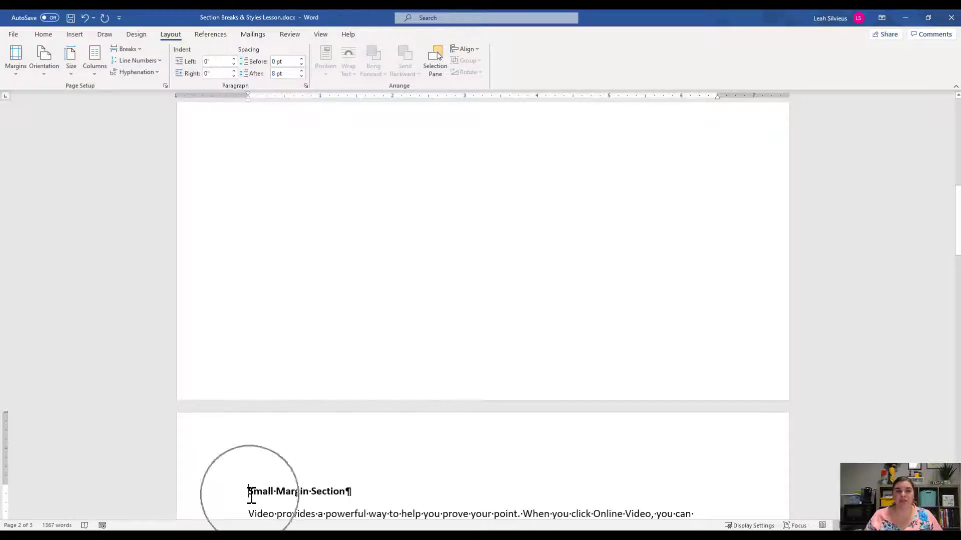
key(BackSpace)
click(524, 294)
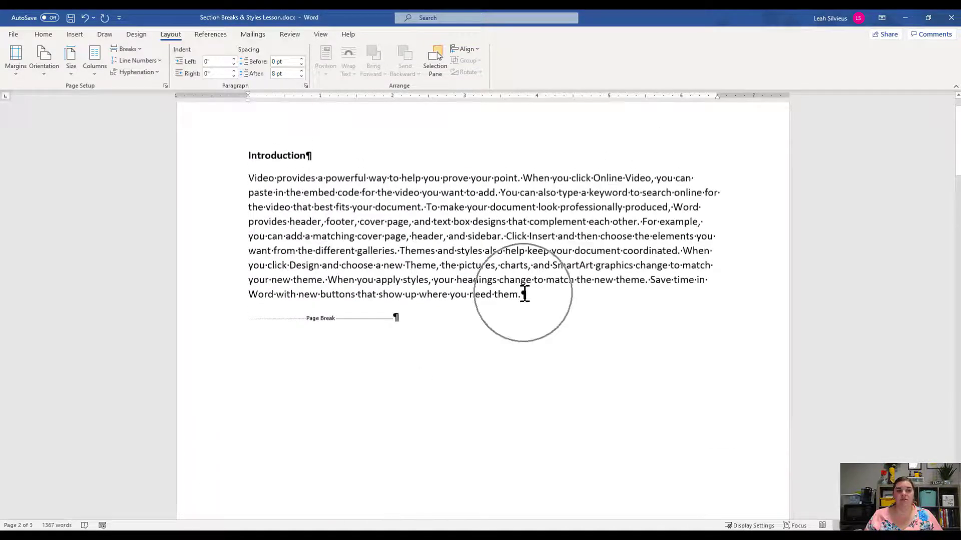
click(525, 294)
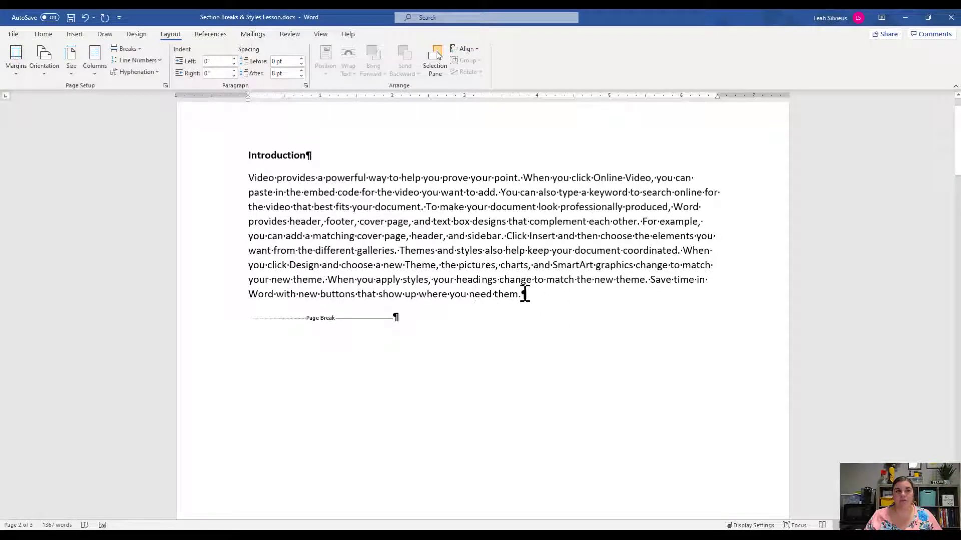
scroll(513, 309, down, 6)
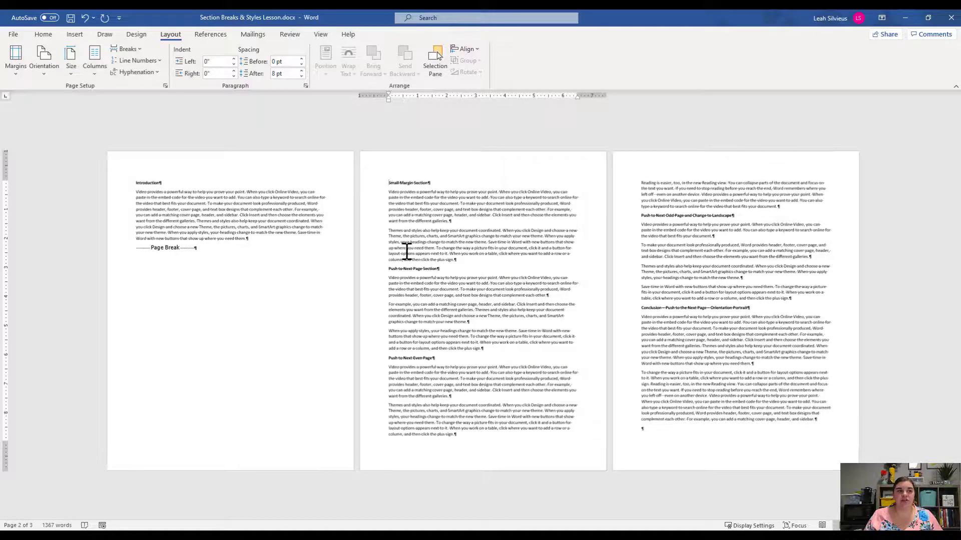
ctrl+scroll(406, 252, up, 3)
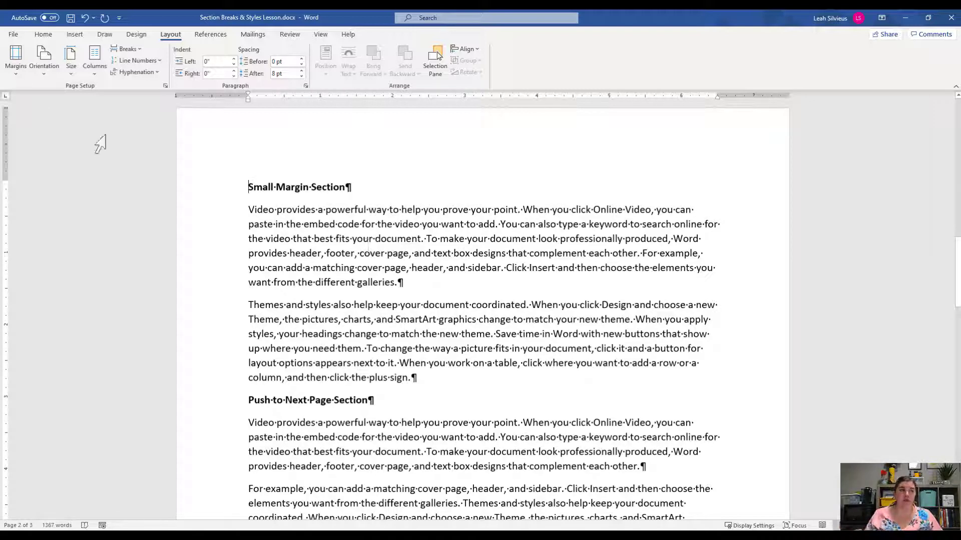
- Apply the Narrow 0.5" margins from the Small Margin Section page and check their effect on the Introduction page
click(16, 70)
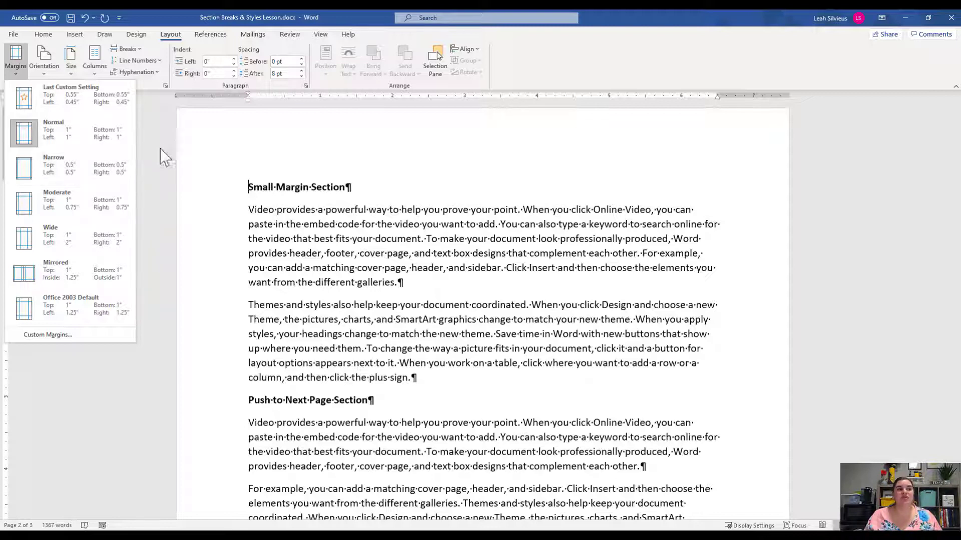
click(56, 175)
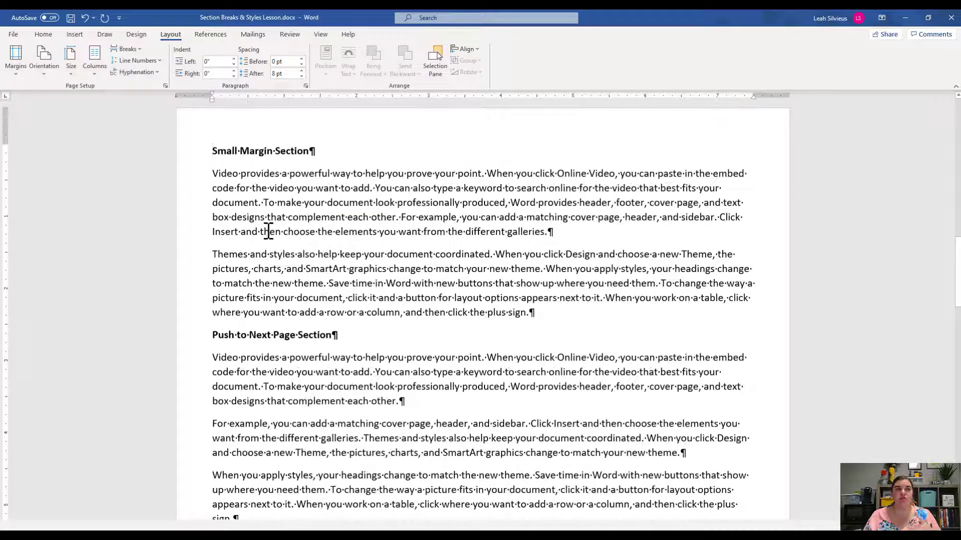
key(ctrl)
key(ctrl)
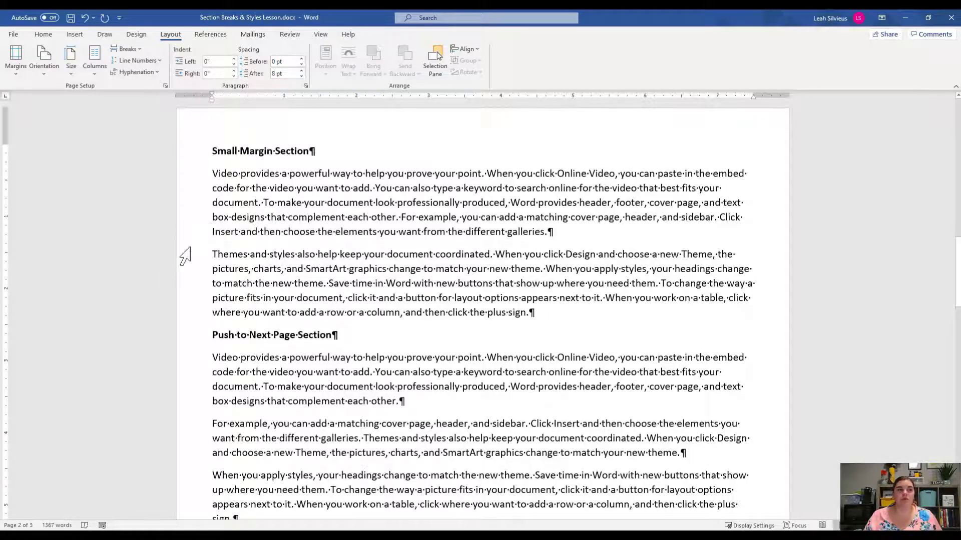
key(ctrl)
key(ctrl)
scroll(191, 248, up, 15)
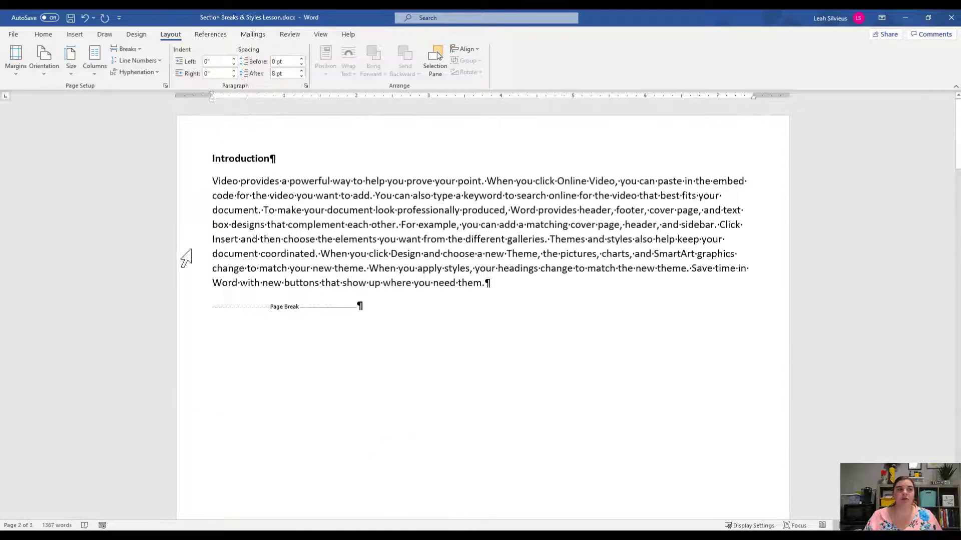
key(ctrl)
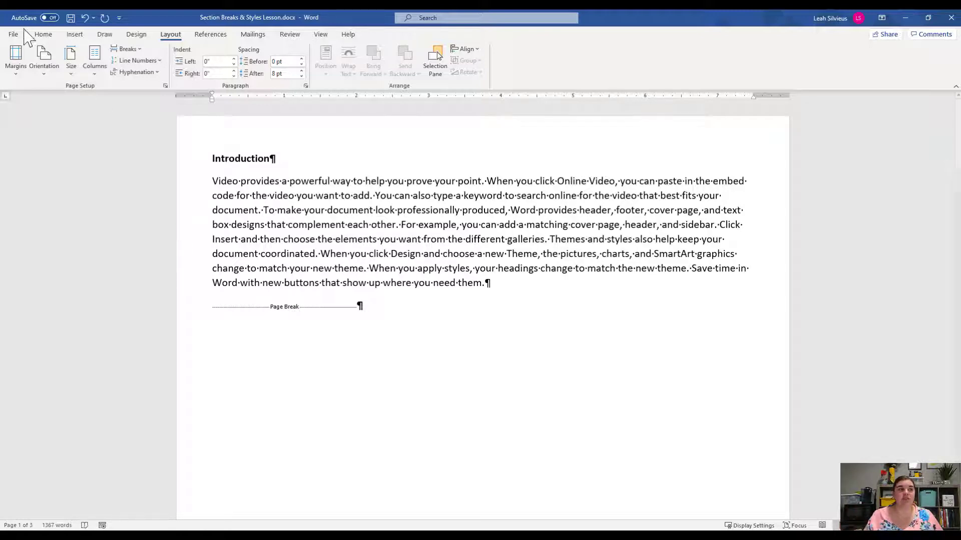
- Review the Apply to choices in the custom margin settings, and close them without changing anything
click(15, 59)
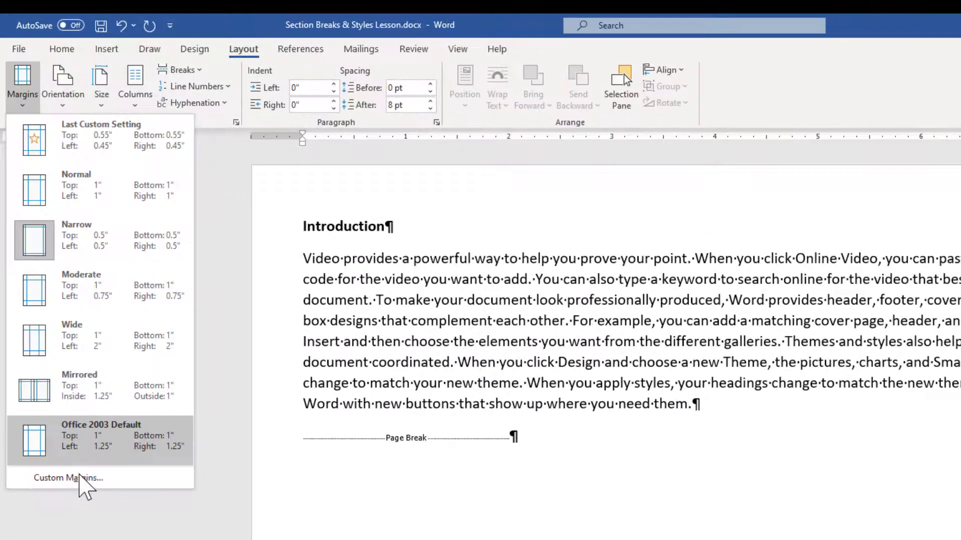
click(77, 463)
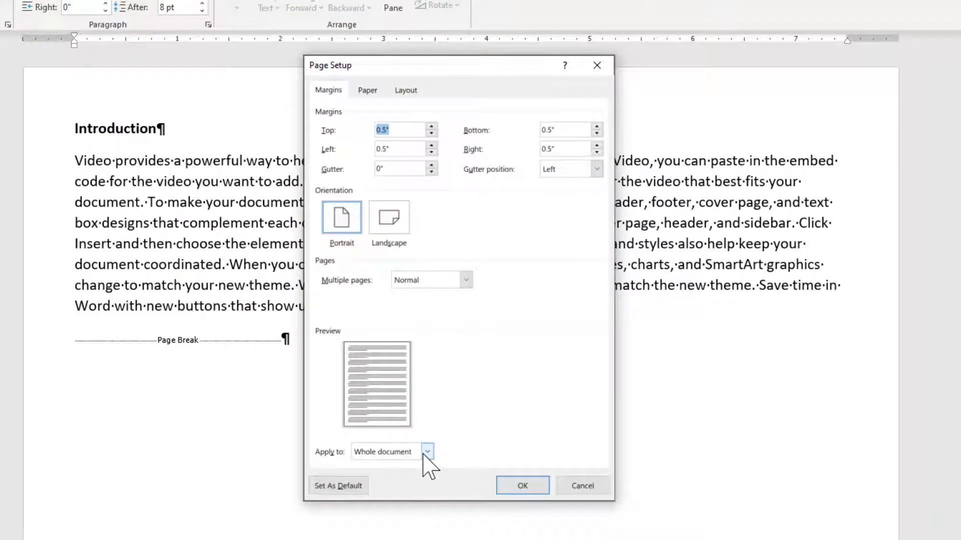
click(425, 453)
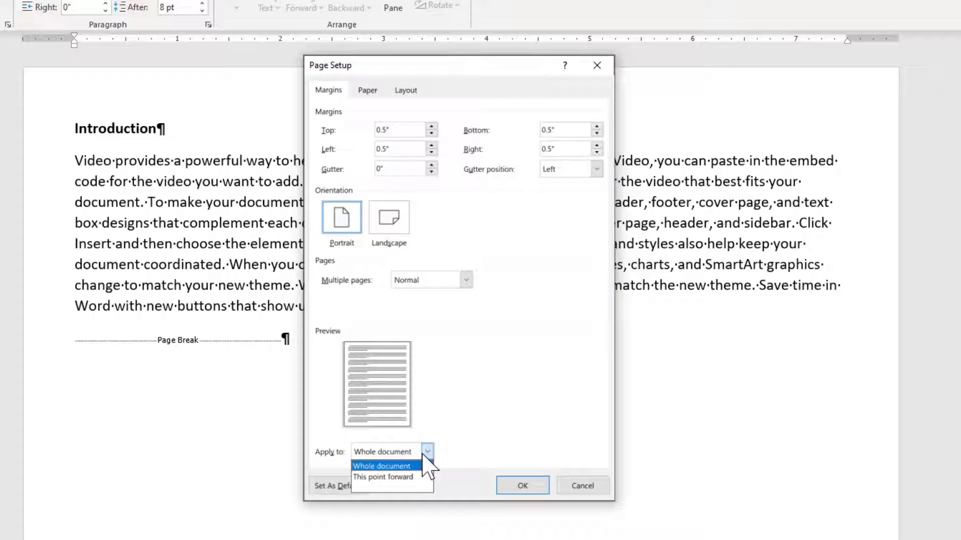
click(568, 493)
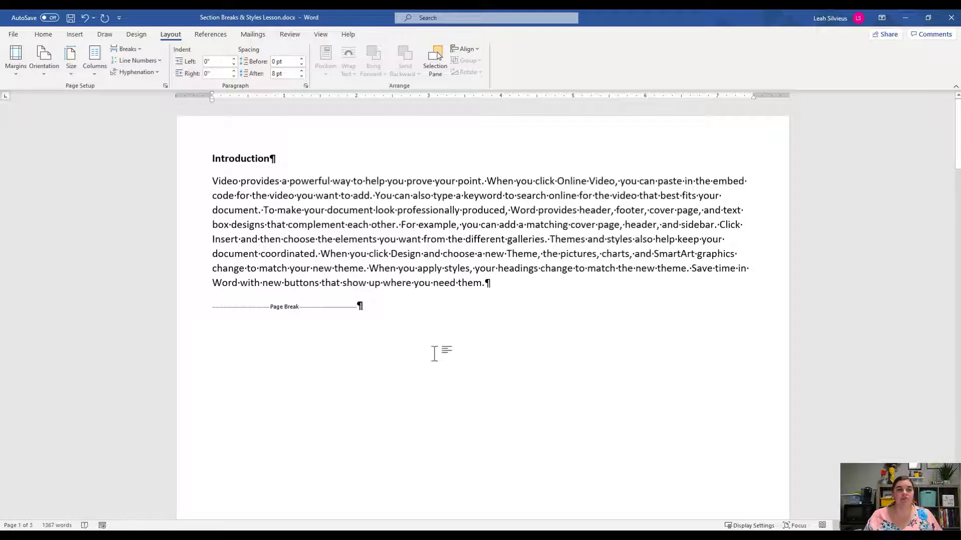
- Undo the Narrow margins change and return to the Introduction page
scroll(434, 354, down, 10)
scroll(446, 337, down, 8)
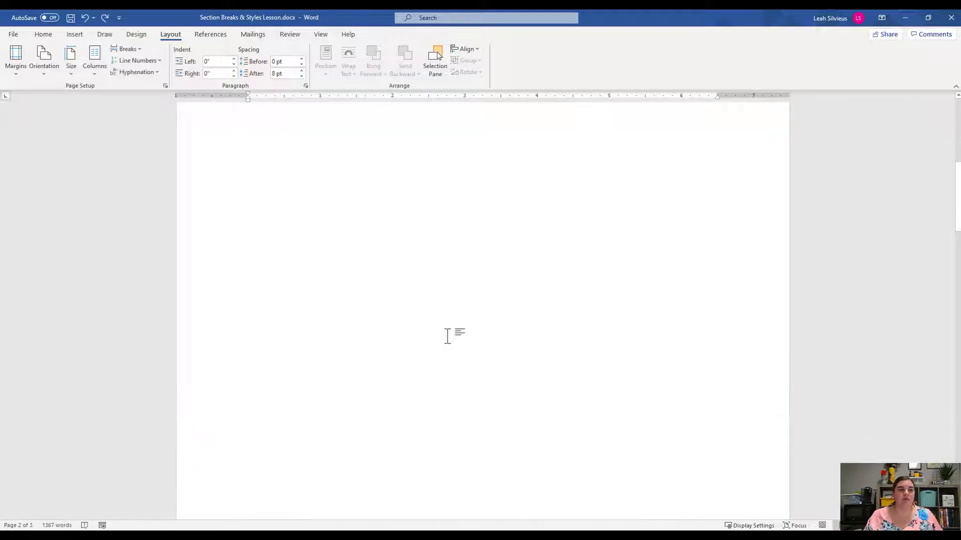
scroll(465, 340, up, 1)
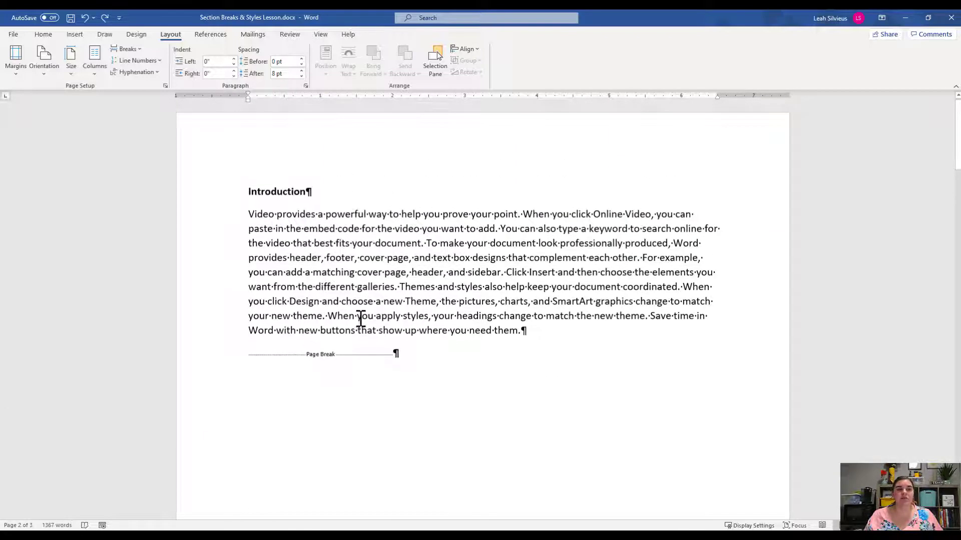